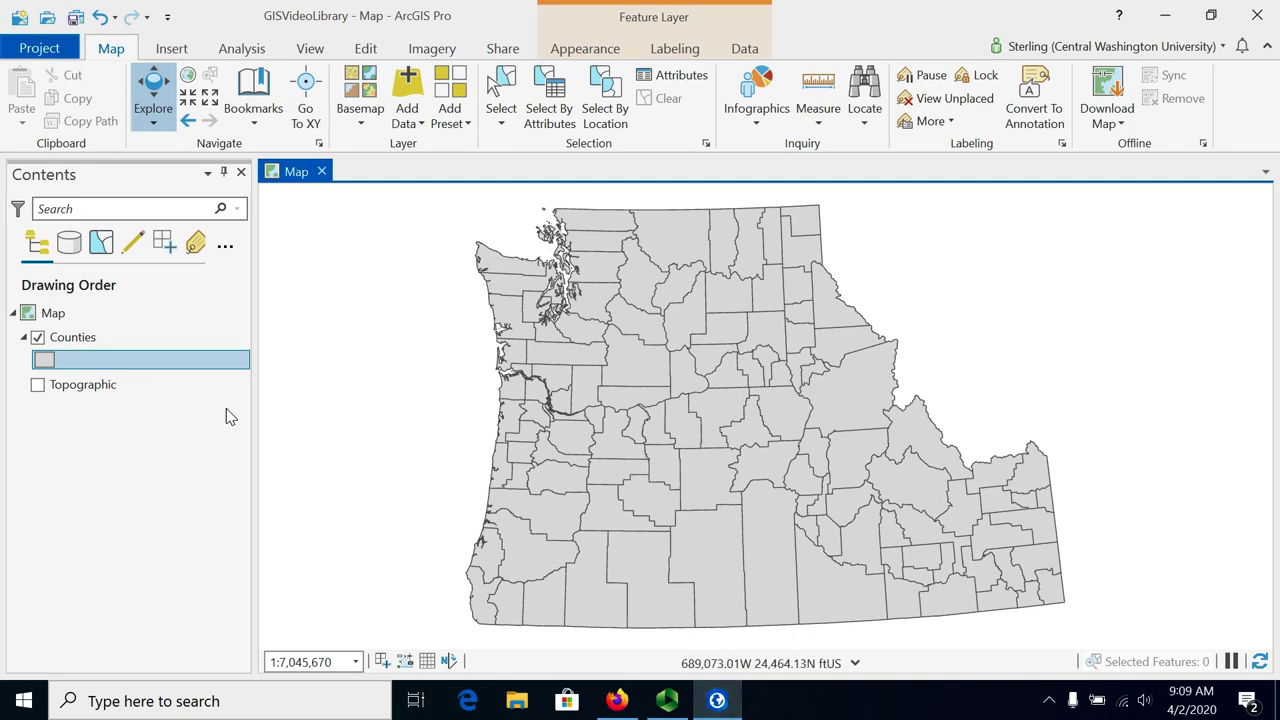
Open the Counties attribute table, review the TOTPOP10 values across the rows, then close it
right_click(88, 340)
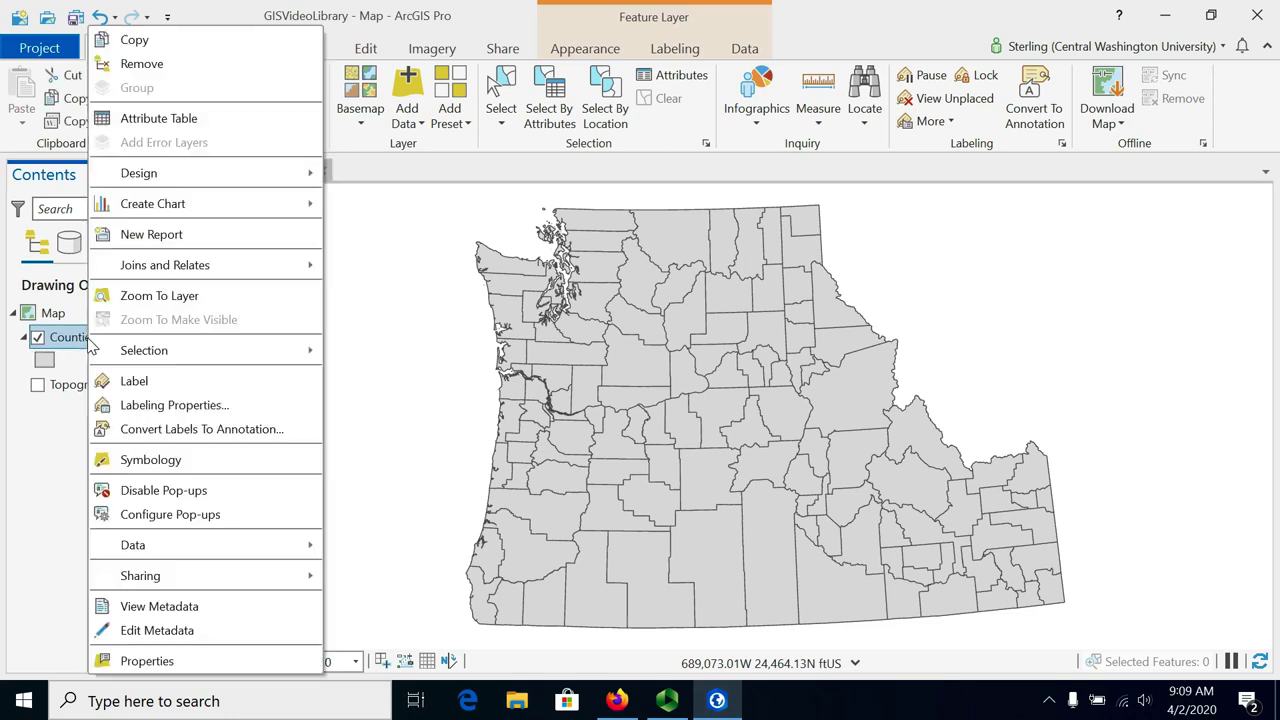
left_click(170, 121)
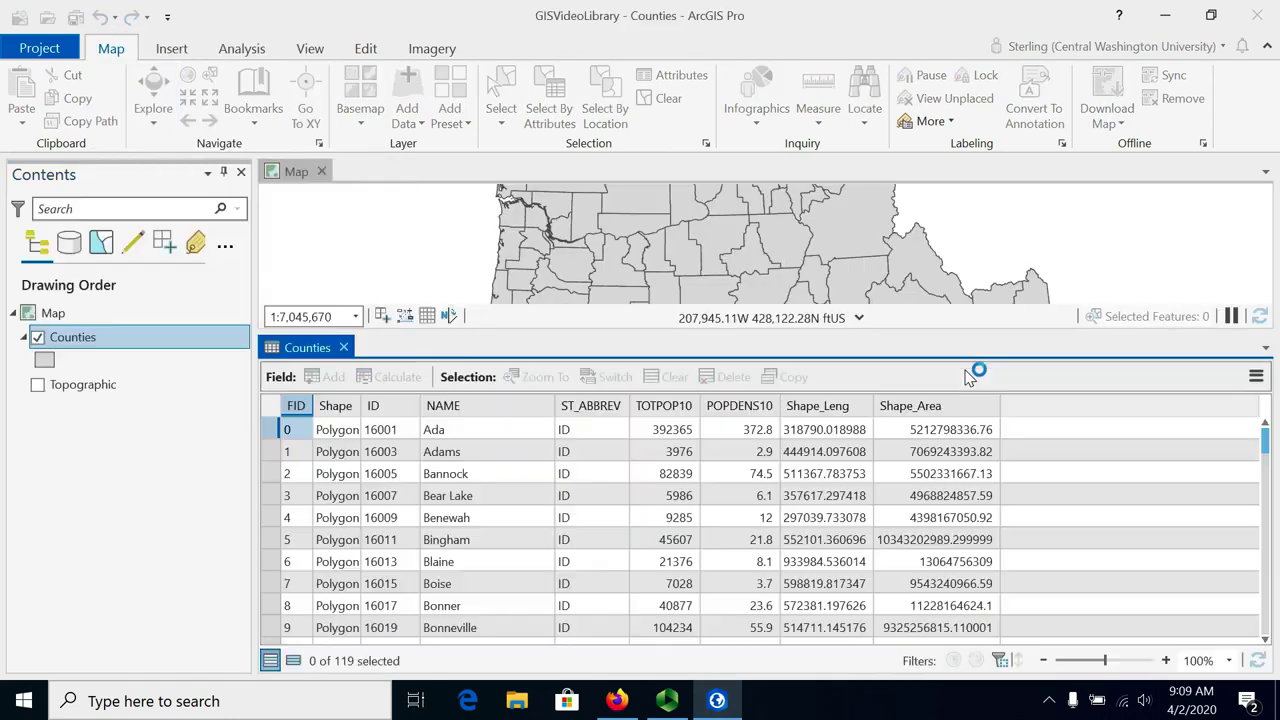
left_click_drag(962, 339, 958, 384)
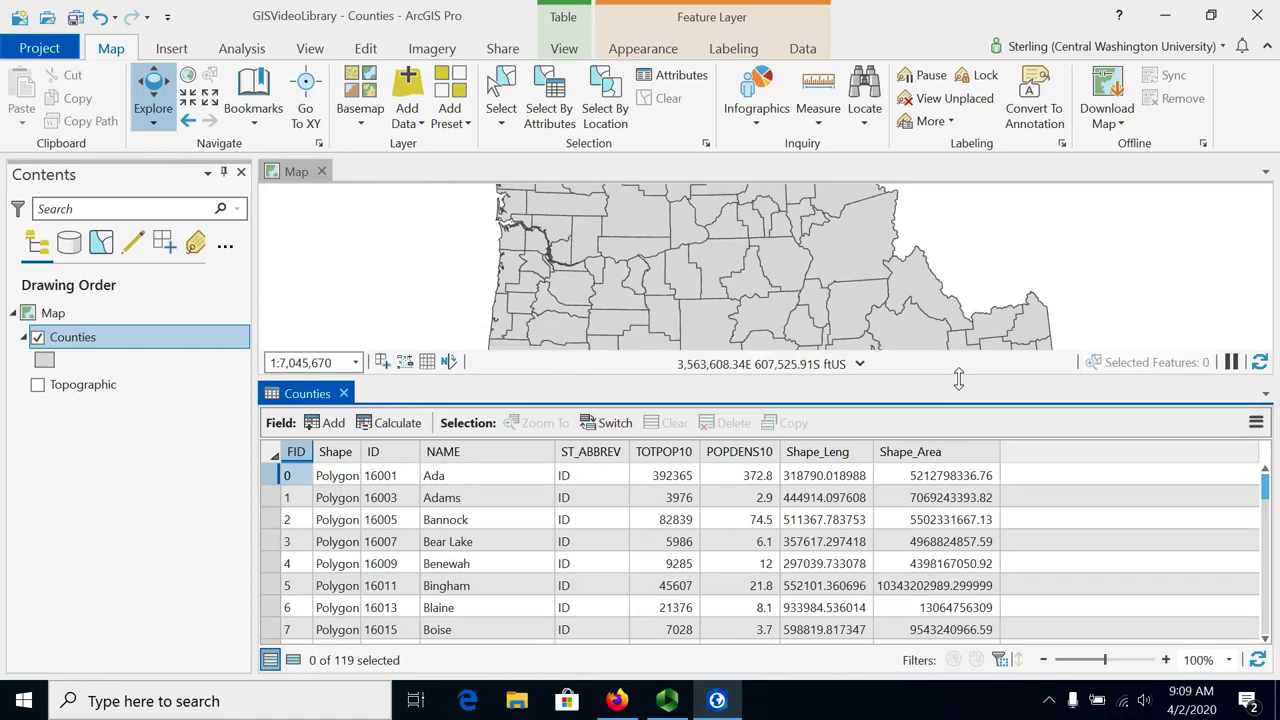
left_click(686, 475)
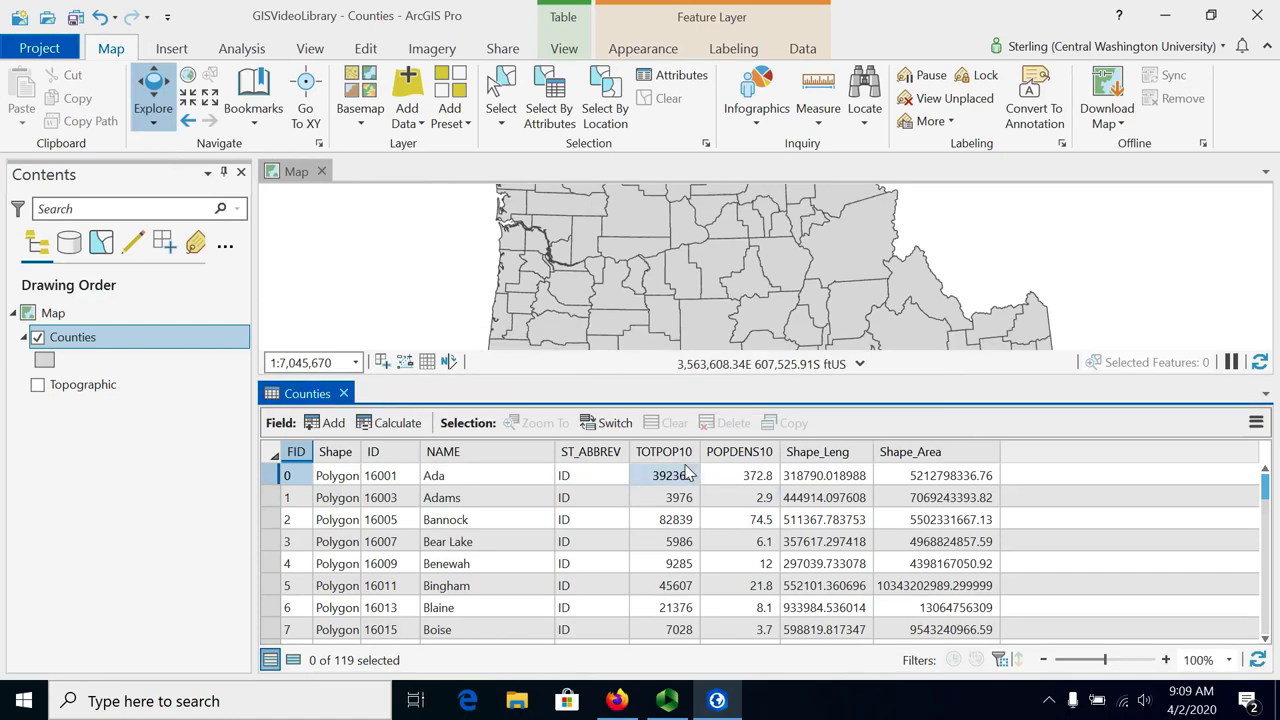
mouse_move(686, 464)
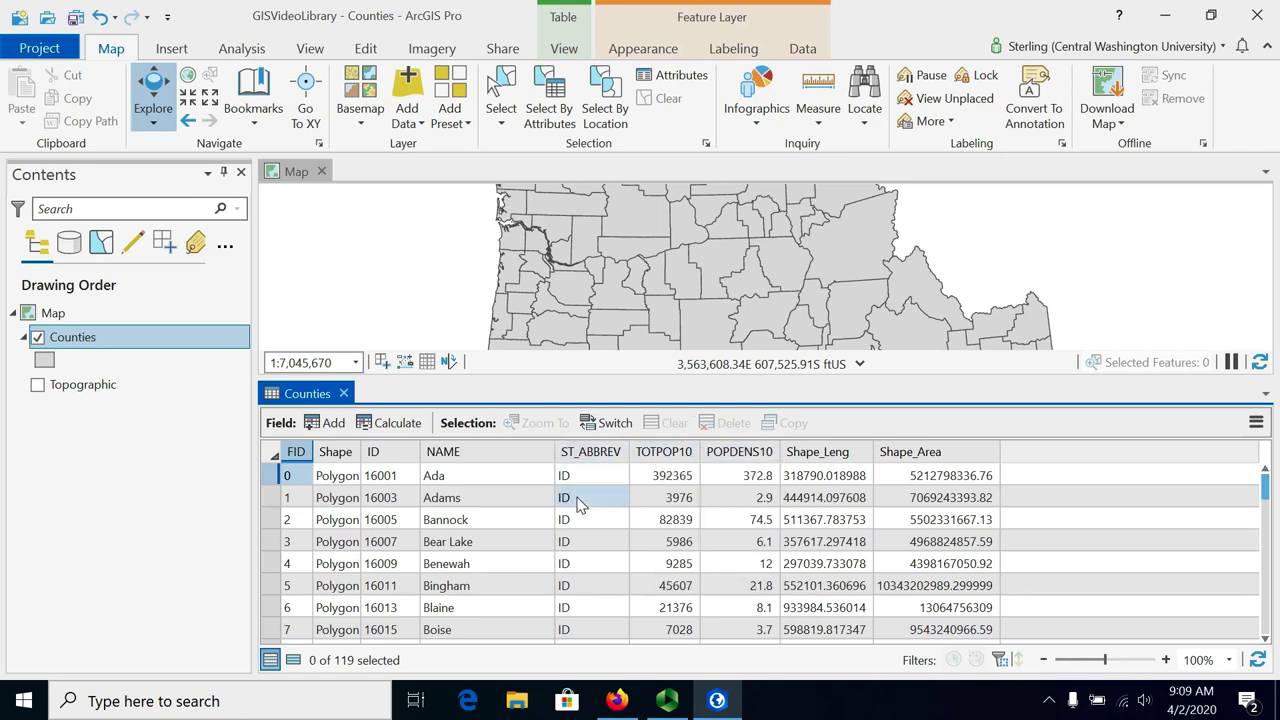
scroll(577, 541, "down", 14)
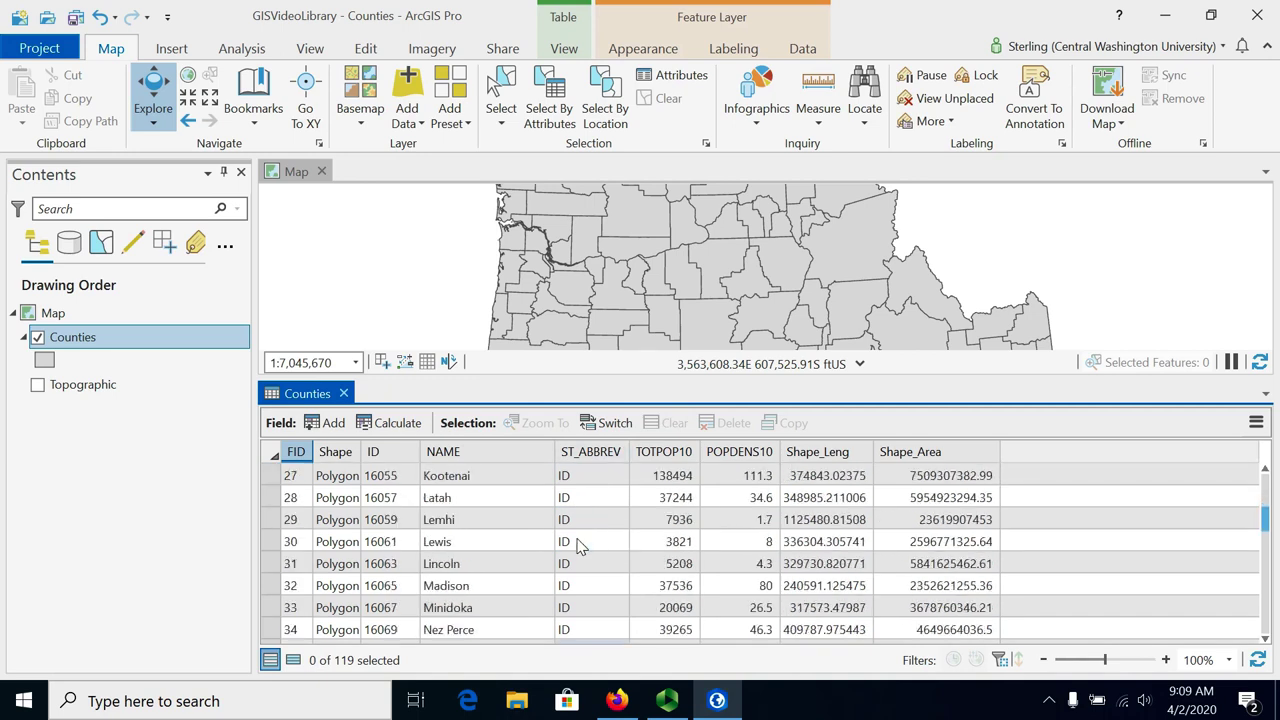
scroll(577, 543, "down", 4)
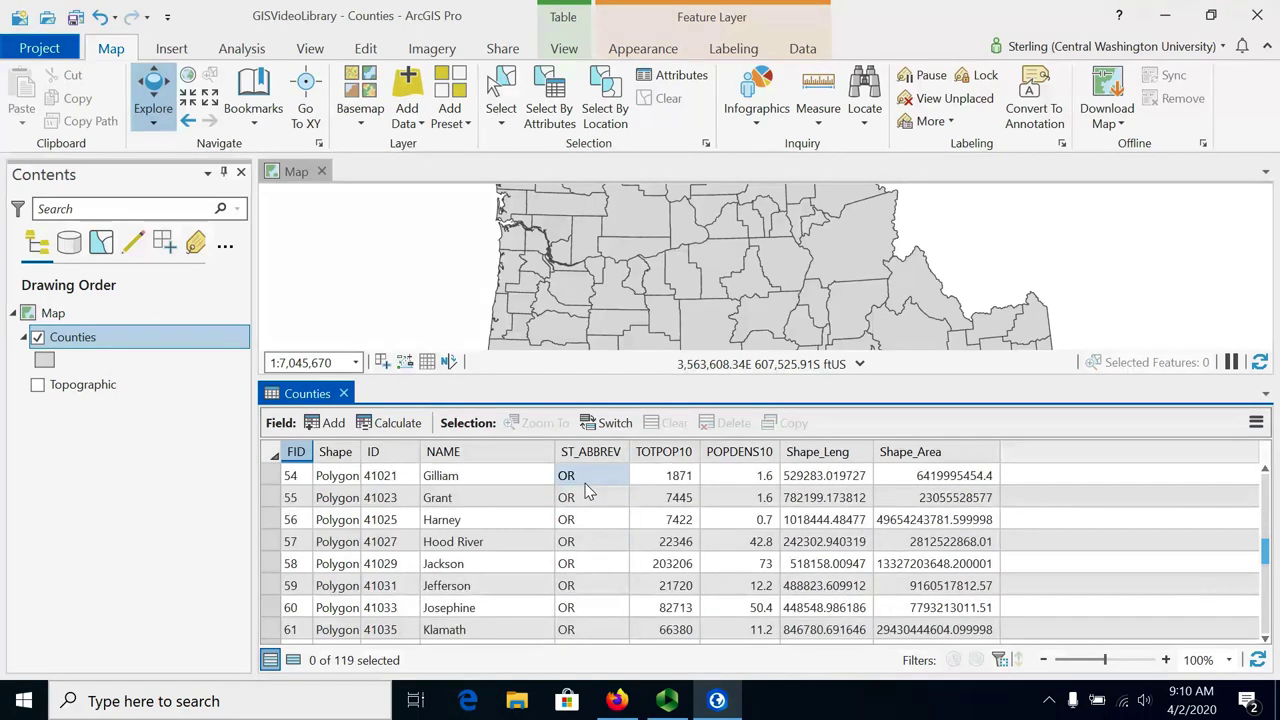
left_click(343, 393)
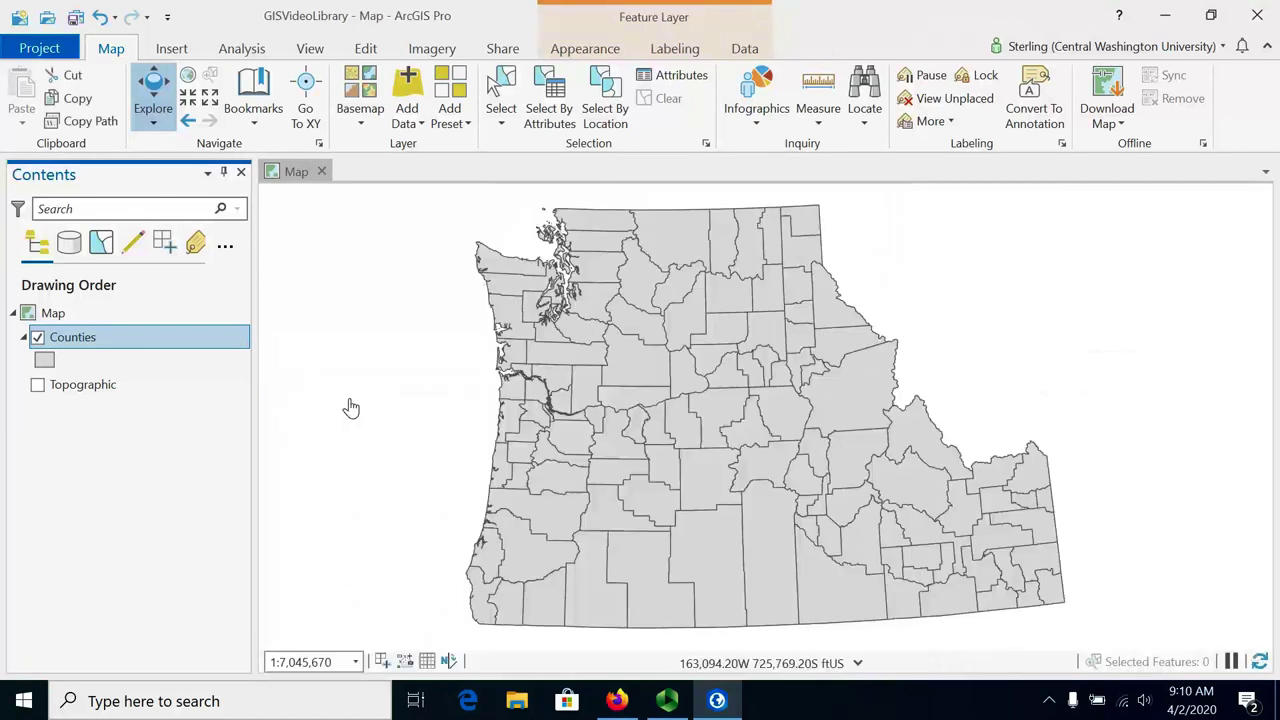
Launch Select By Attributes from the Map ribbon for the Counties layer
left_click(548, 112)
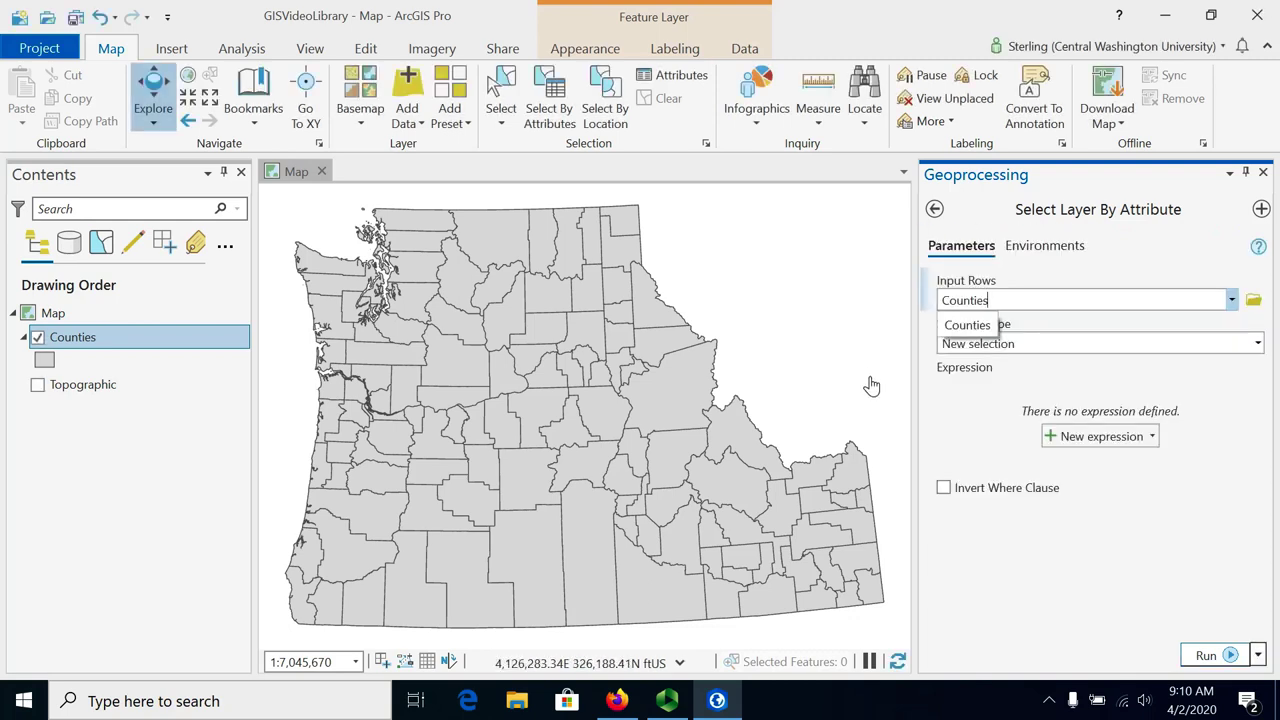
Build and run a new clause where ST_ABBREV is equal to WA
left_click(1133, 447)
left_click(1075, 468)
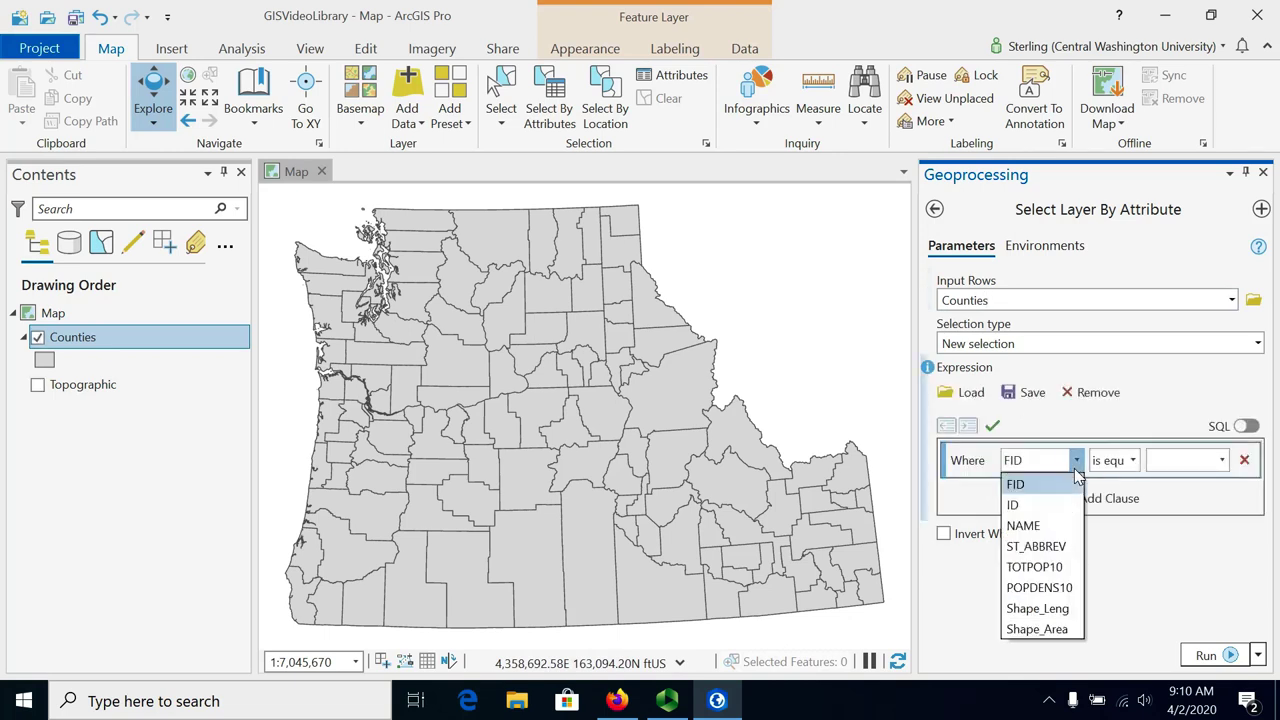
left_click(1062, 540)
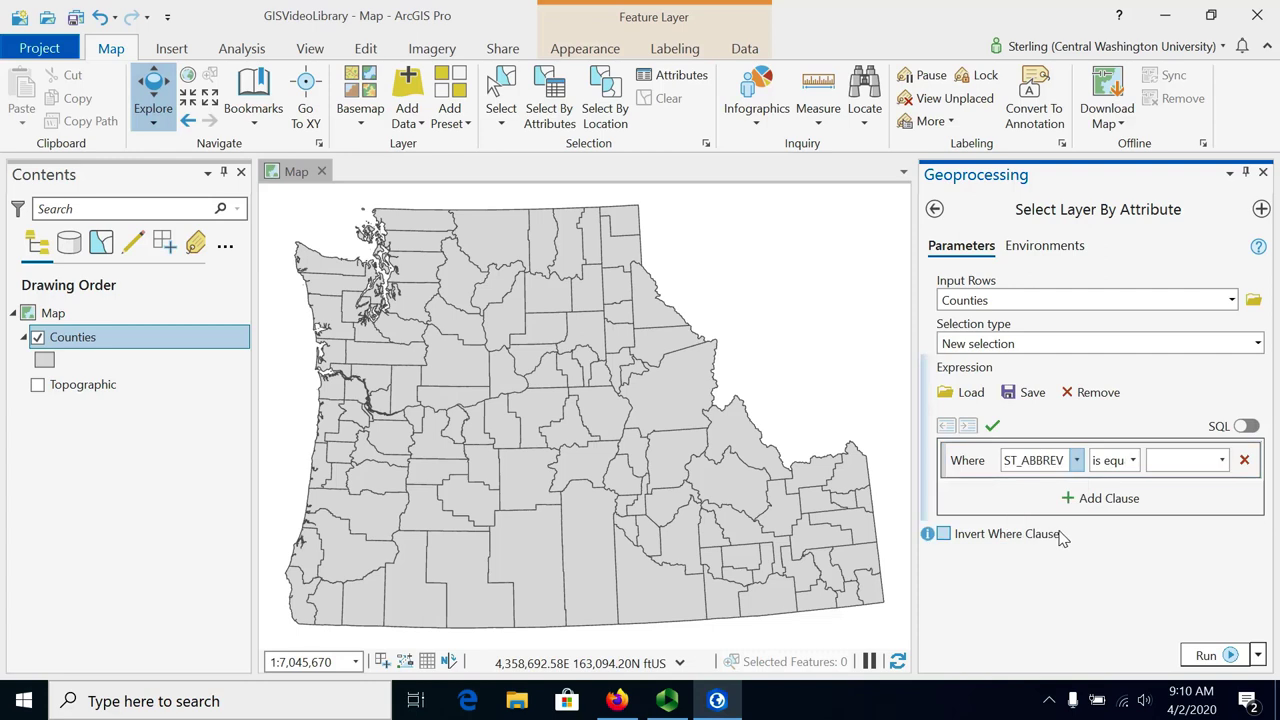
left_click(1180, 458)
type("WA")
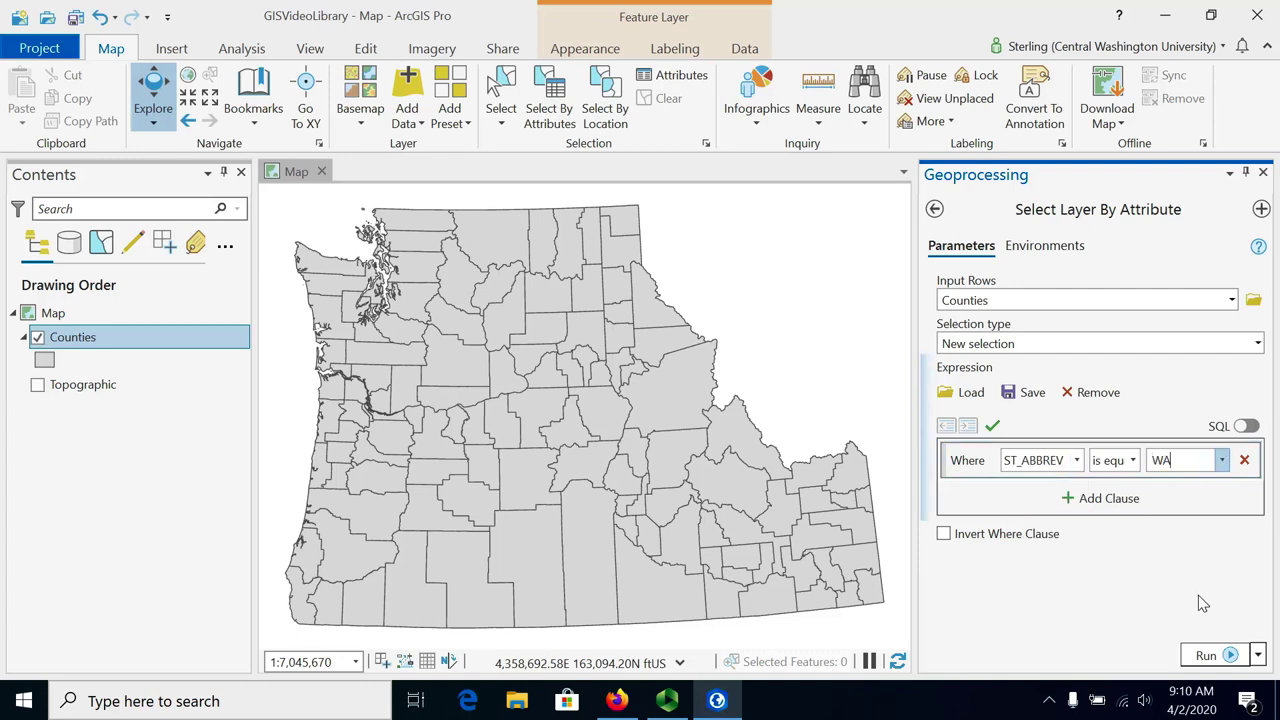
left_click(1205, 656)
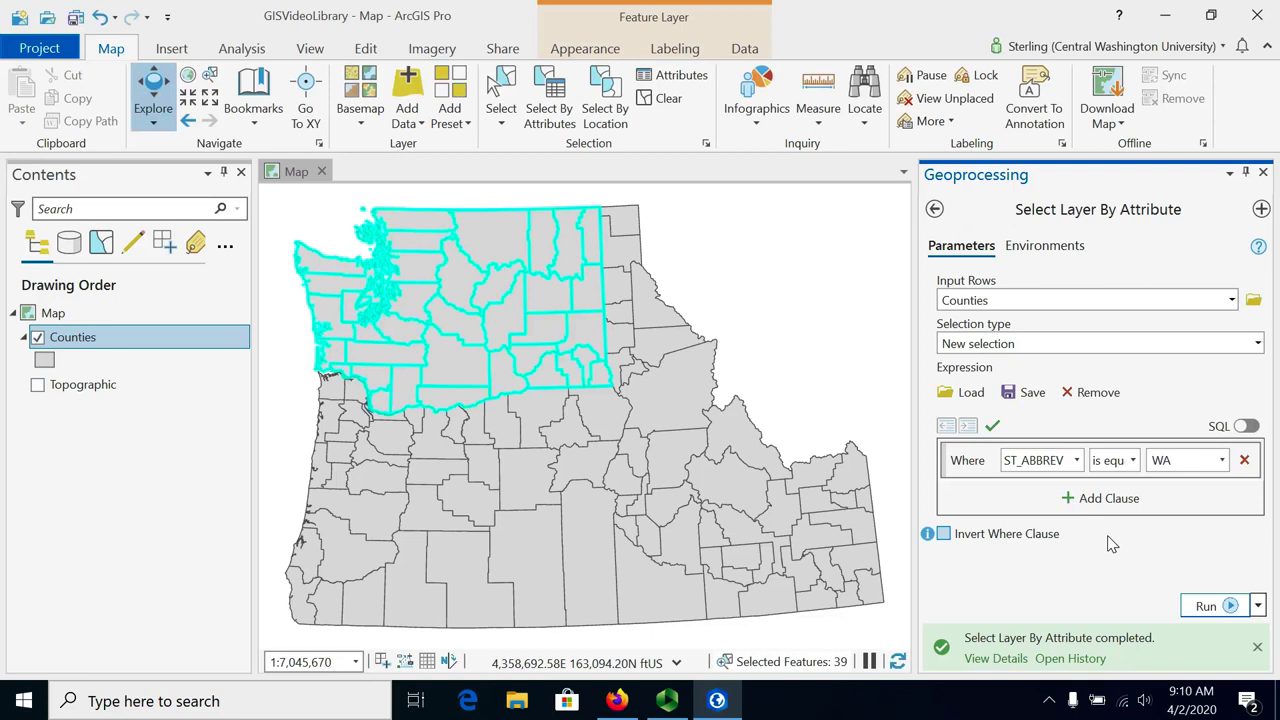
left_click(1221, 462)
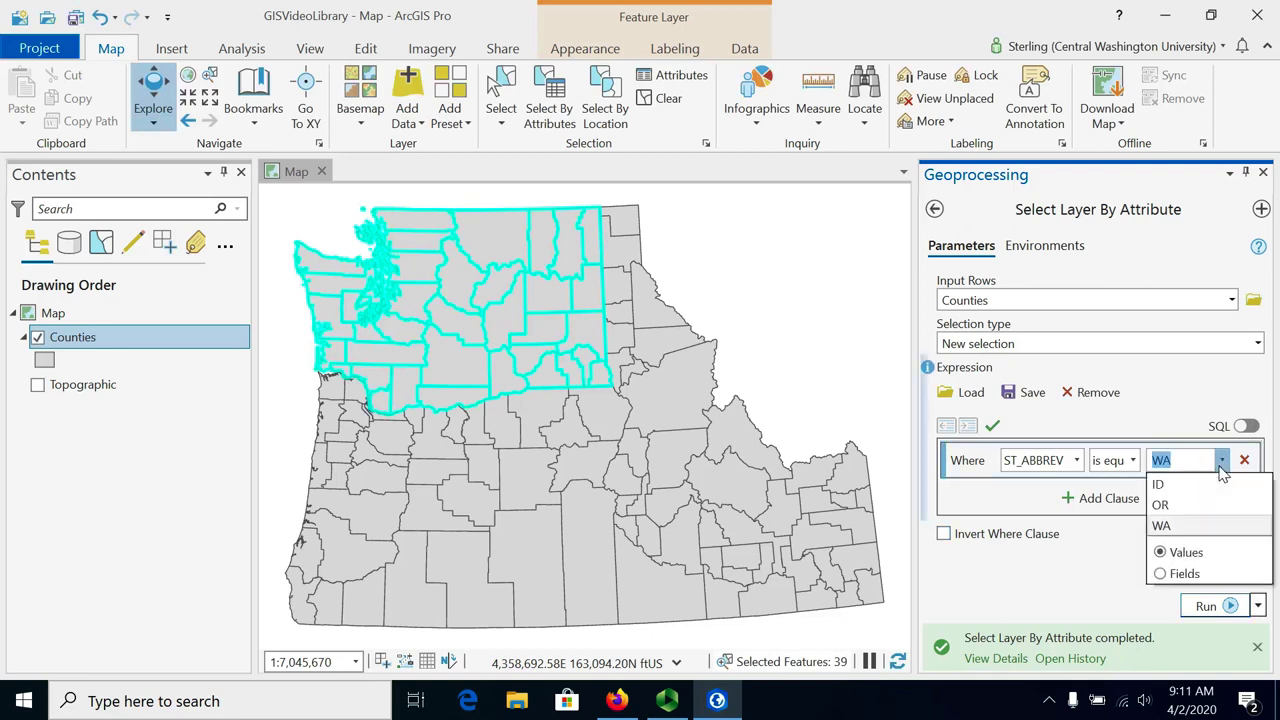
Change the value to ID, run it for 44 Idaho counties, and show the SQL text
left_click(1166, 488)
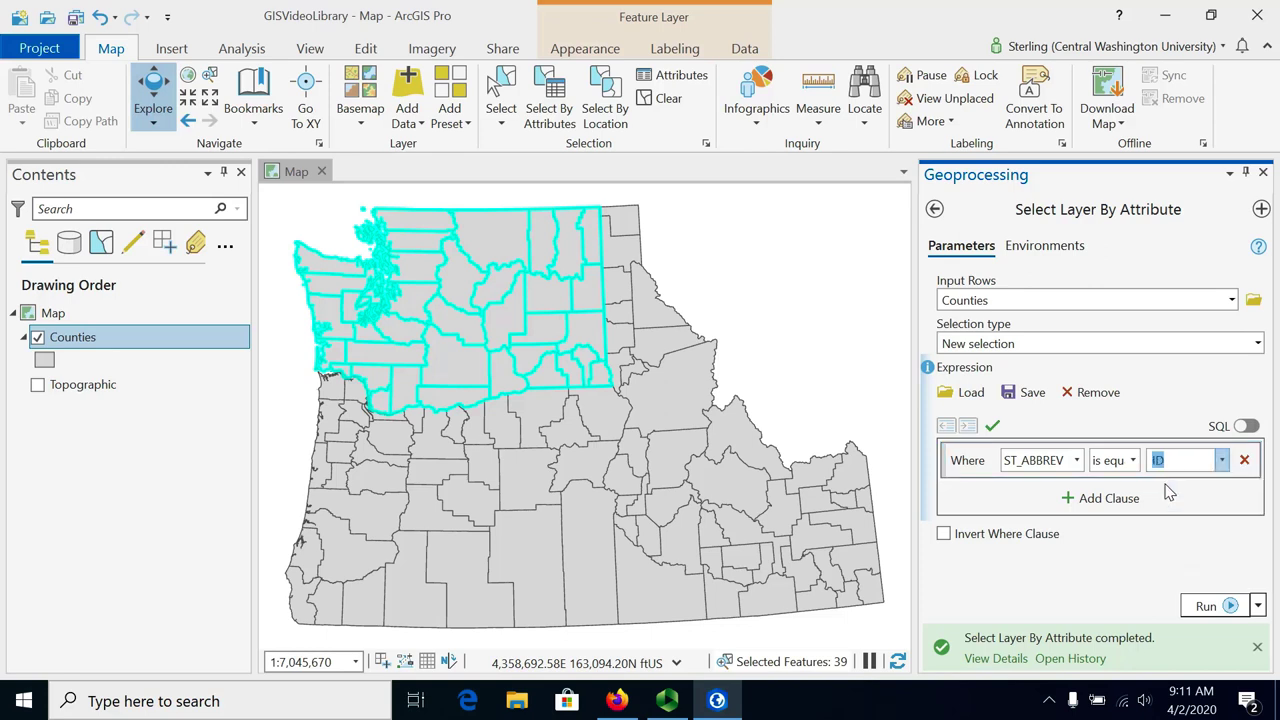
left_click(1206, 605)
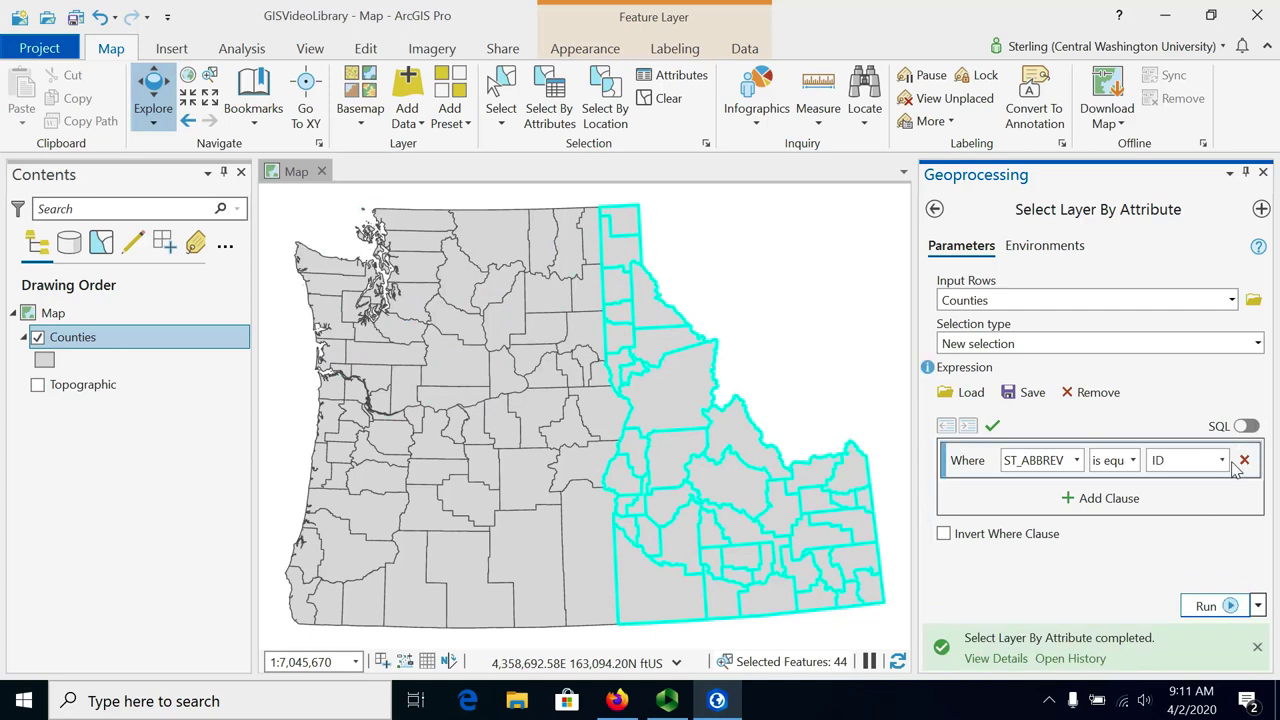
left_click(1247, 428)
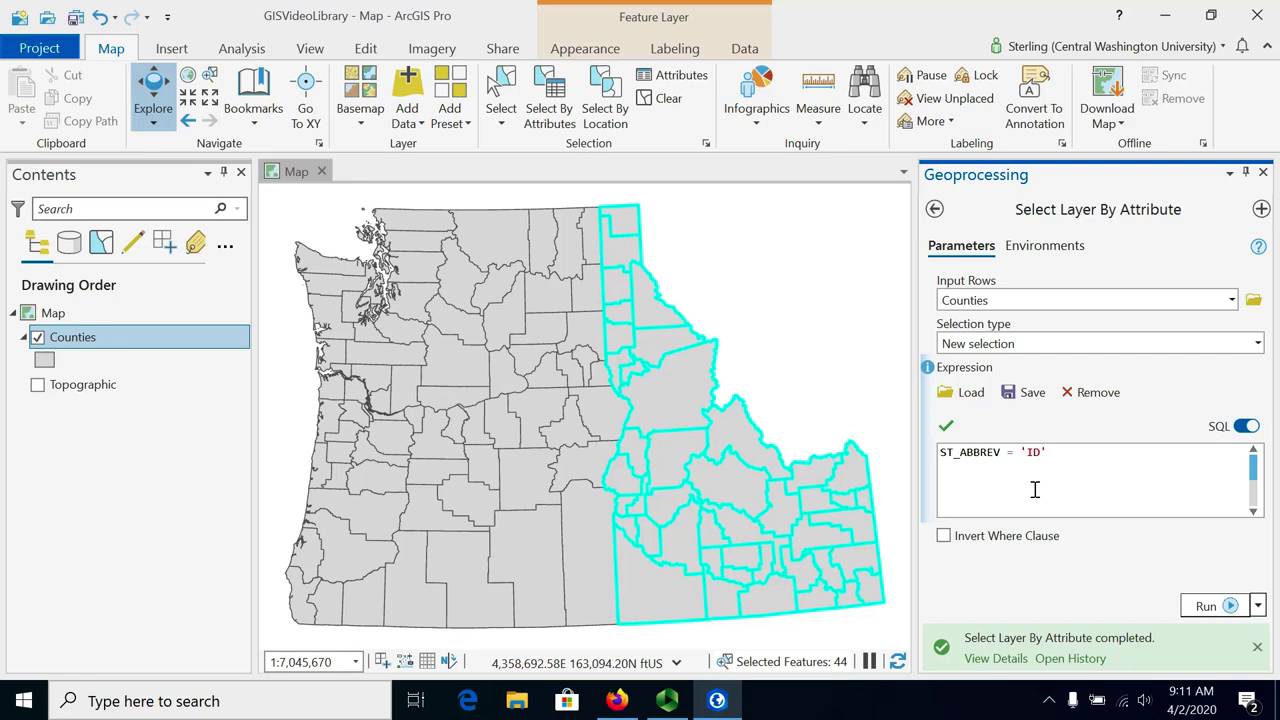
Replace the SQL with TOTPOP10 > 50000 AND TOTPOP10 <= 100000, run it, and return to clause view
left_click_drag(1063, 458, 907, 449)
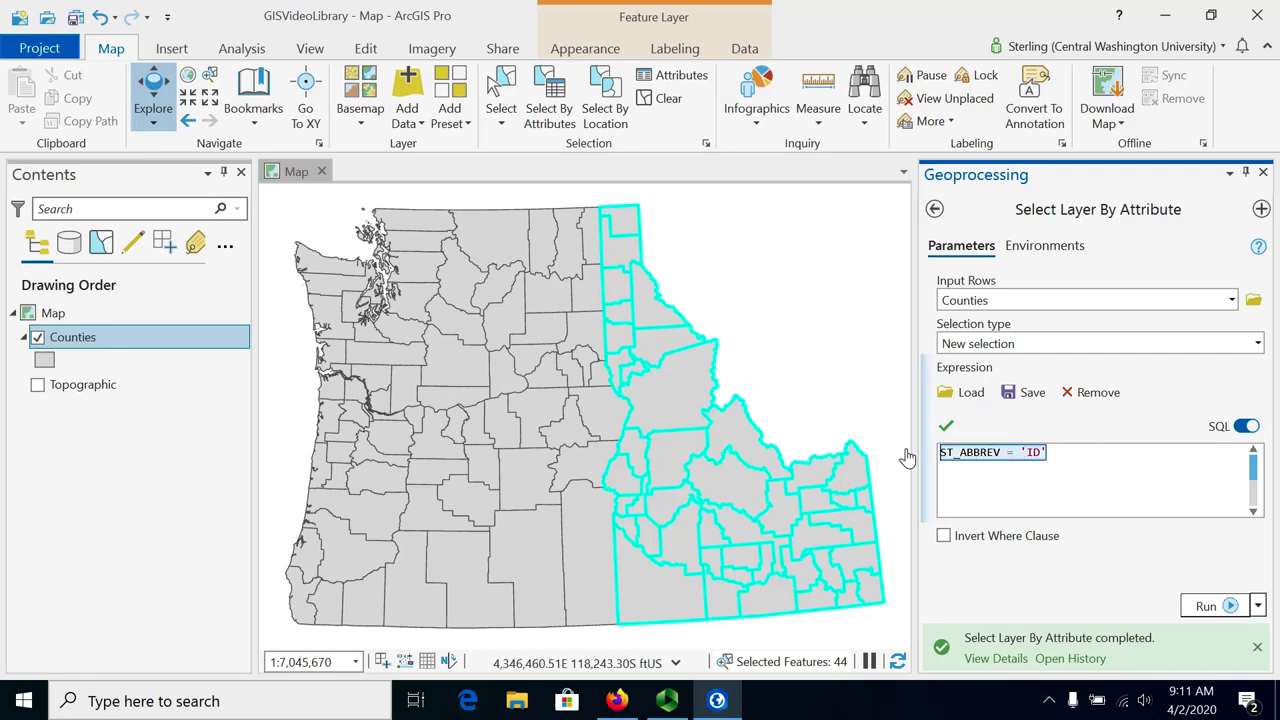
key("Delete")
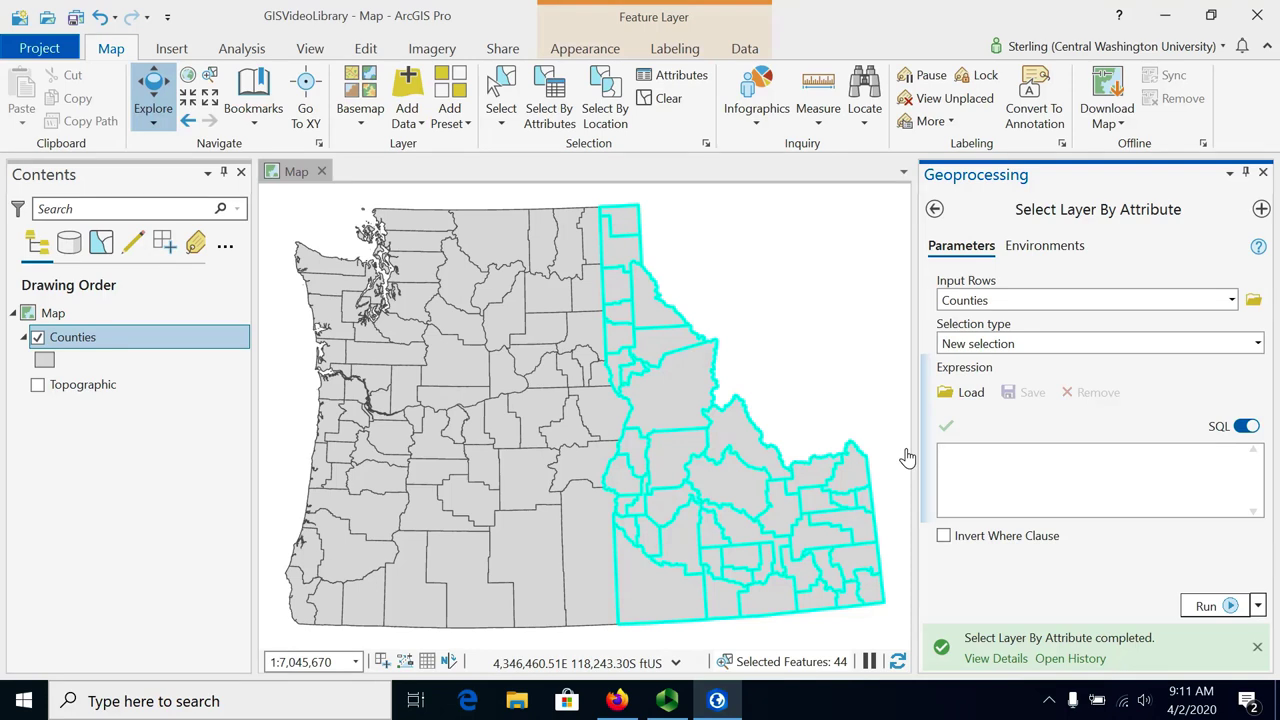
type("TOT")
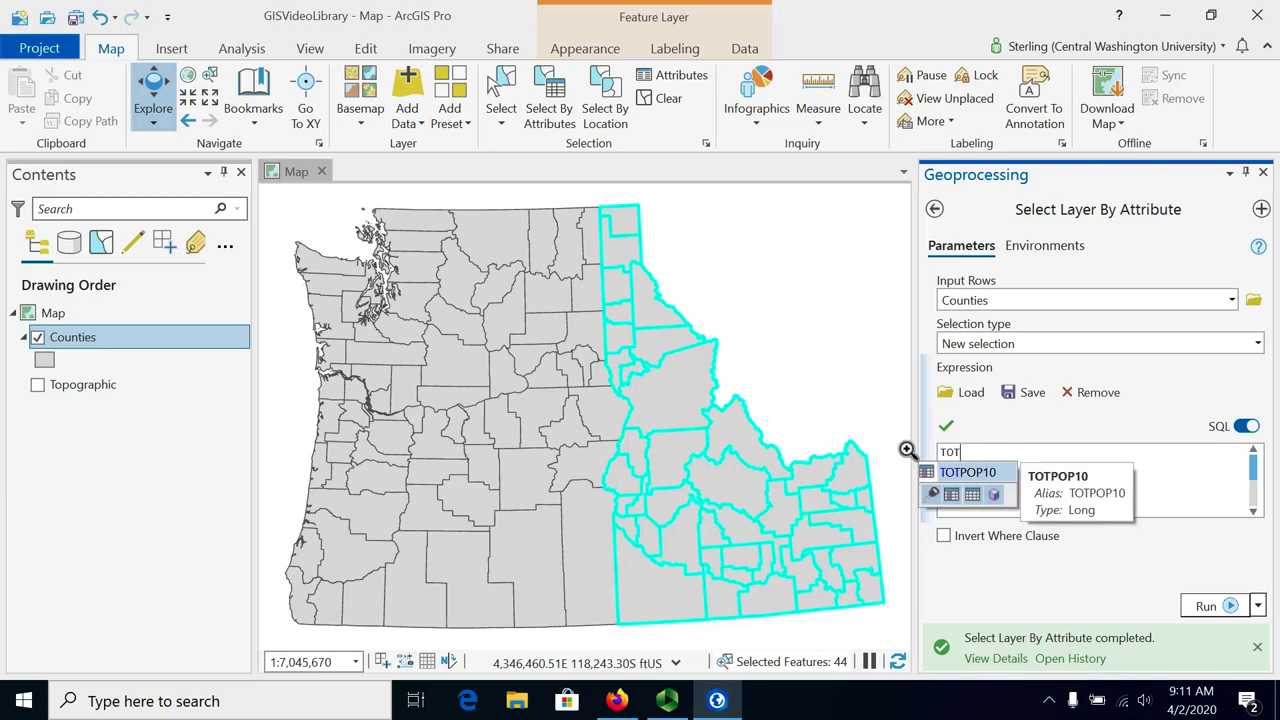
type("POP")
key("Return")
type(">")
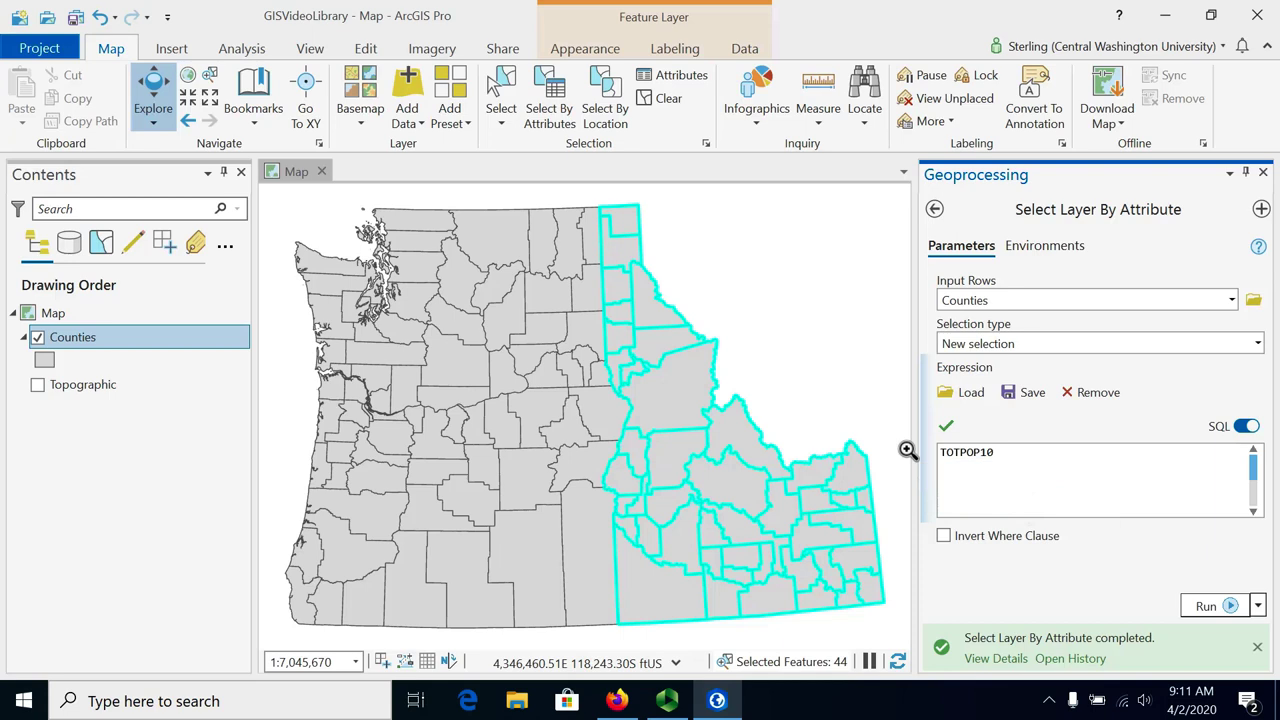
type(" 50000 ")
type("AND T")
type("OTPOP")
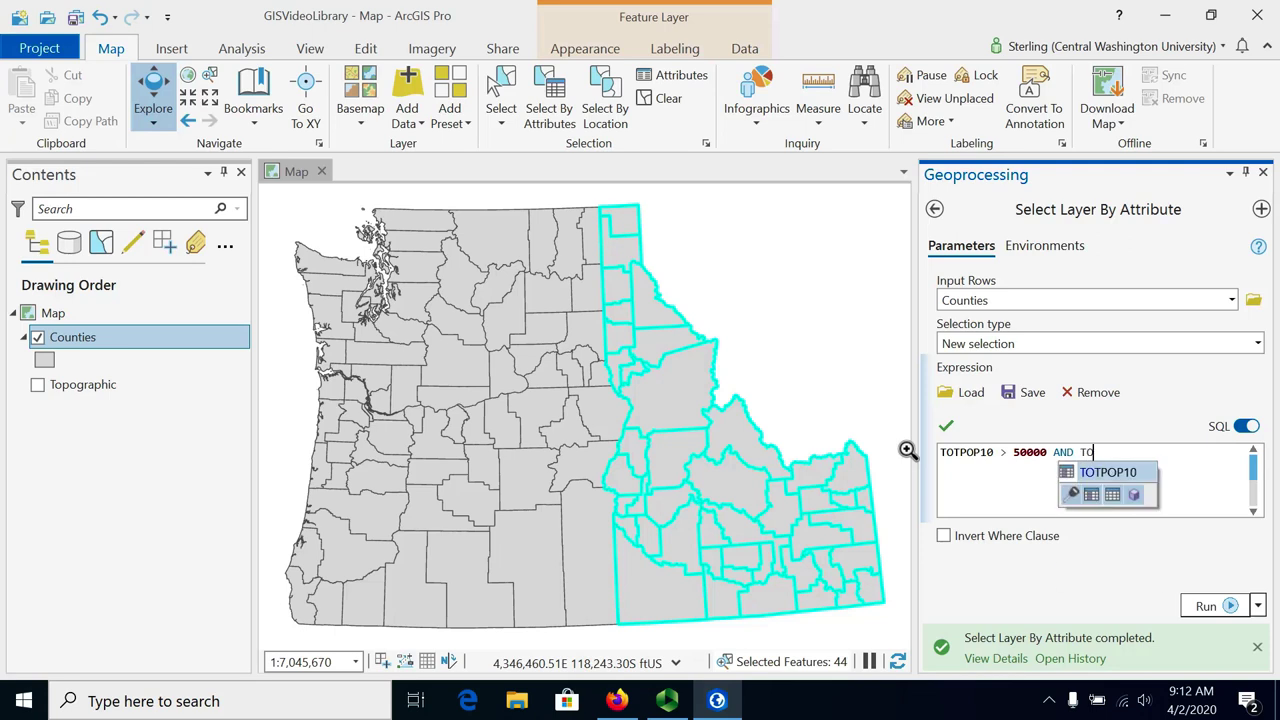
key("Return")
type("<= 100000")
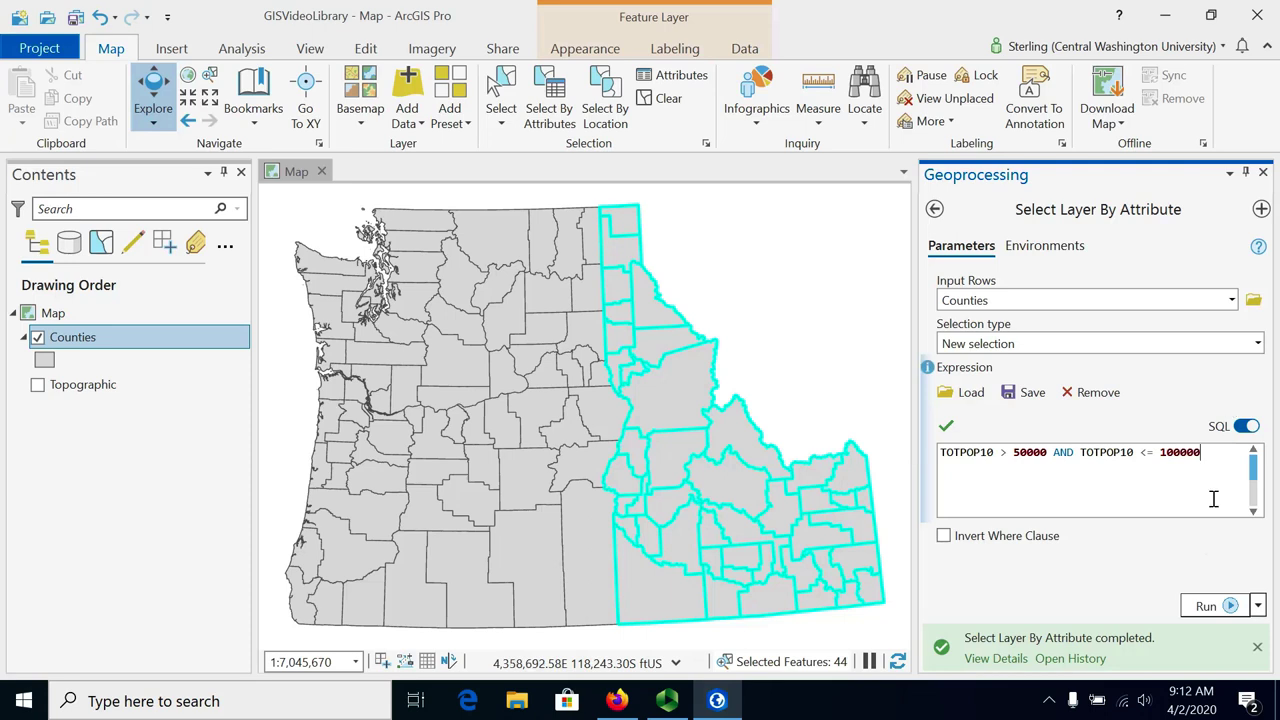
left_click(1205, 603)
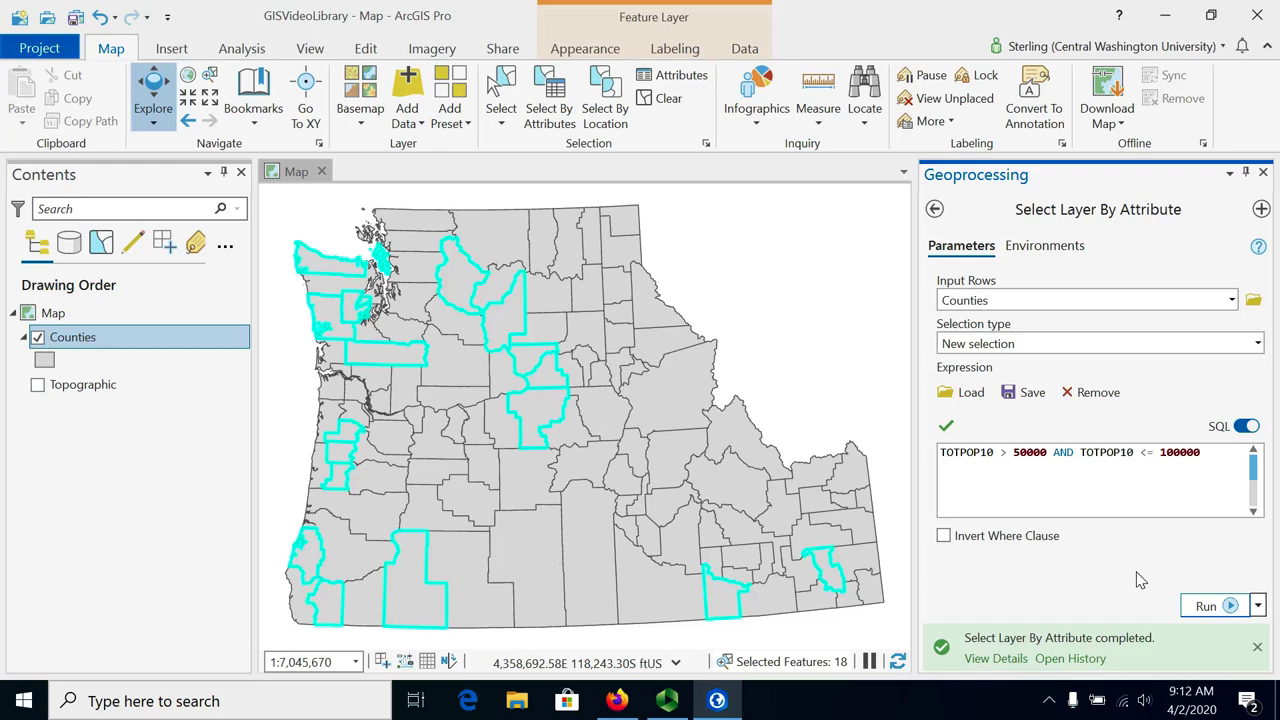
left_click(1245, 426)
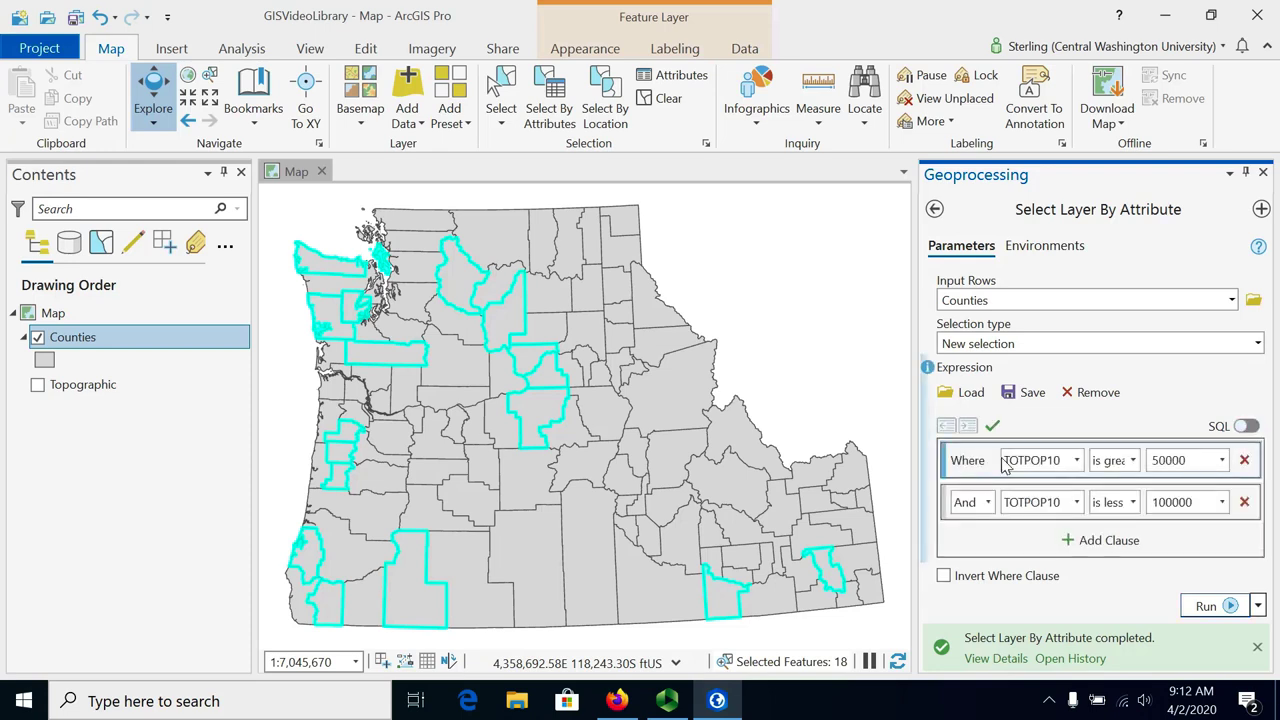